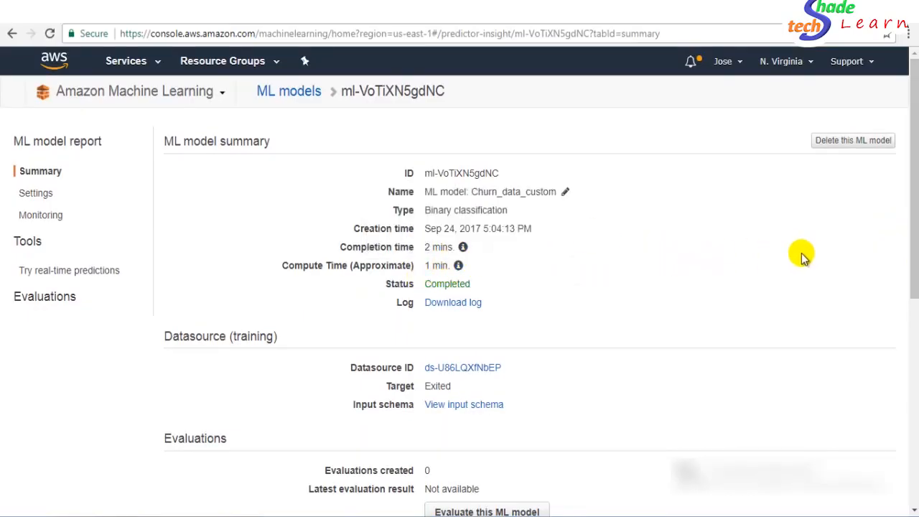
- Go to the Evaluations list of Amazon Machine Learning and start creating a new evaluation
{"action": "left_click_drag", "start_coordinate": [913, 244], "coordinate": [913, 330]}
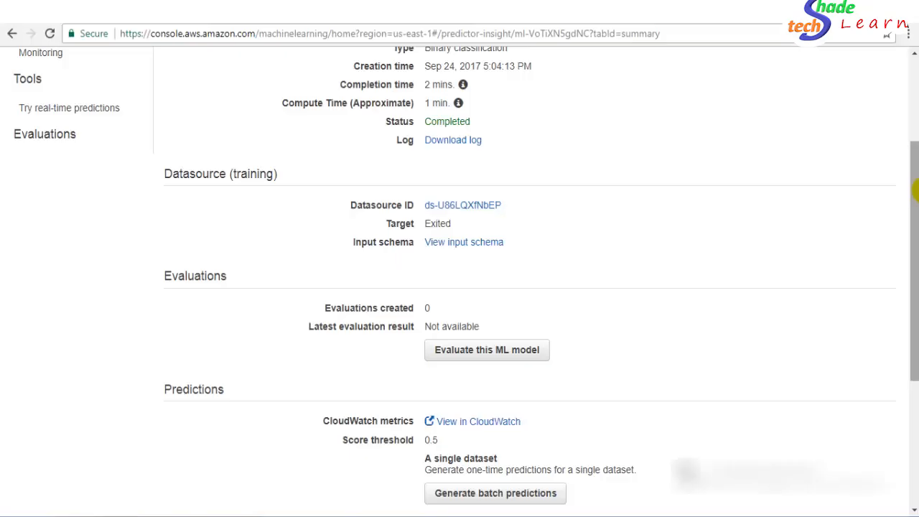
{"action": "left_click_drag", "start_coordinate": [917, 190], "coordinate": [914, 107]}
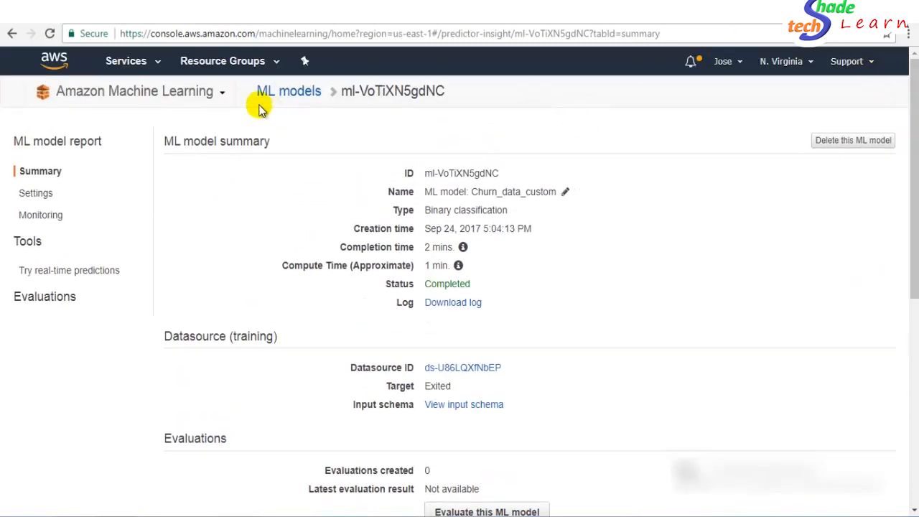
{"action": "left_click", "coordinate": [181, 100]}
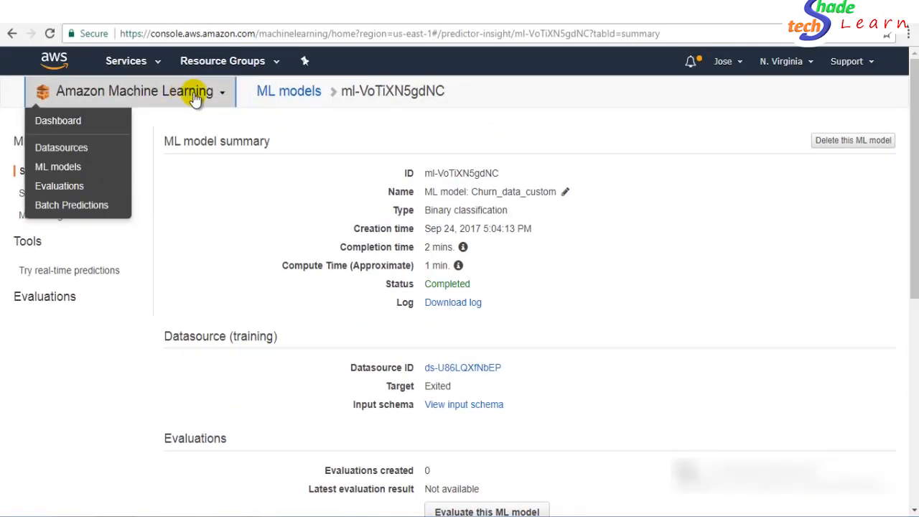
{"action": "left_click", "coordinate": [59, 186]}
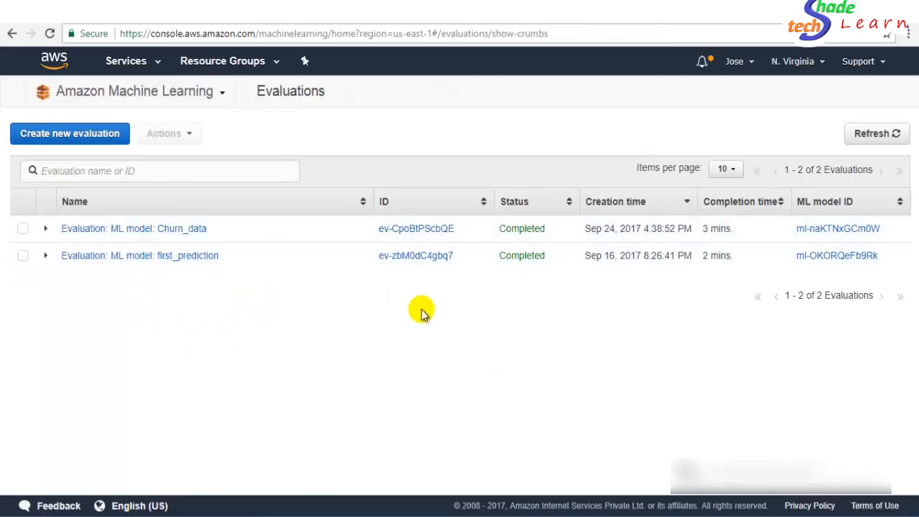
{"action": "left_click", "coordinate": [91, 140]}
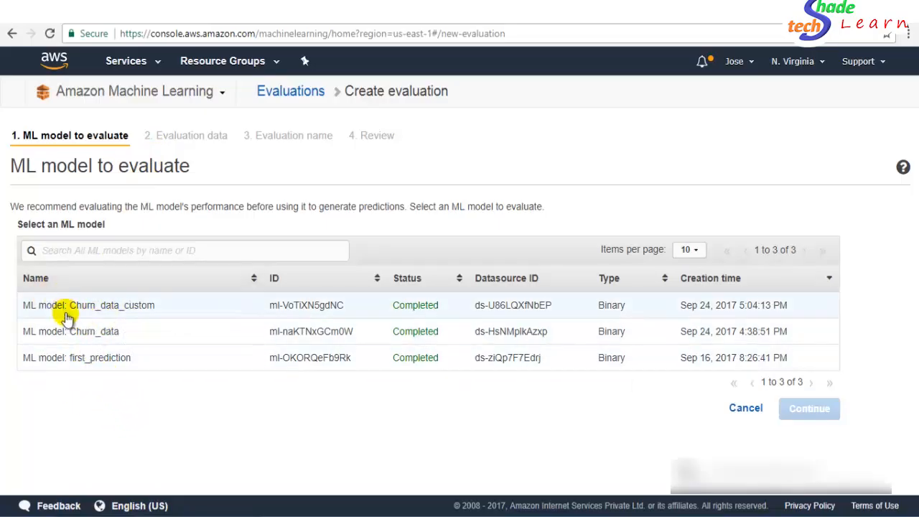
- Choose "ML model: Churn_data_custom" as the model to evaluate and continue to the evaluation data
{"action": "left_click", "coordinate": [122, 308]}
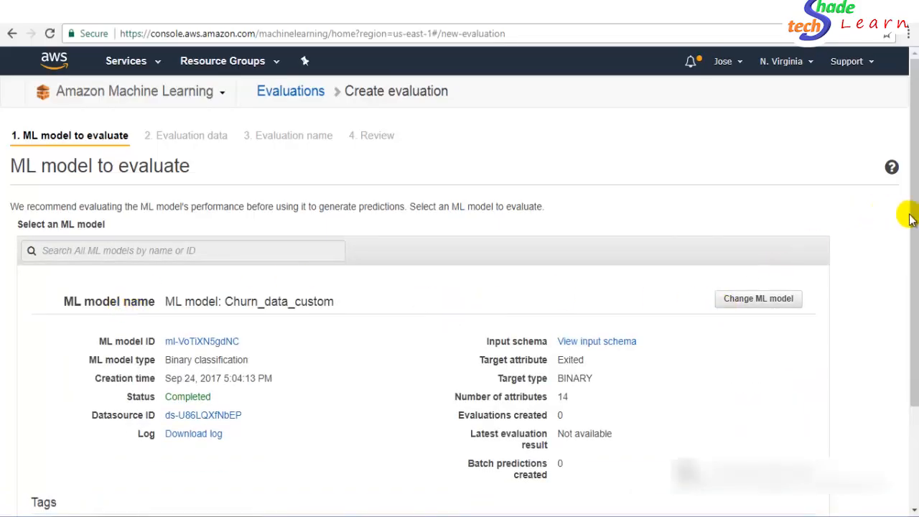
{"action": "left_click_drag", "start_coordinate": [913, 254], "coordinate": [913, 367]}
{"action": "left_click_drag", "start_coordinate": [913, 237], "coordinate": [889, 422]}
{"action": "left_click", "coordinate": [800, 477]}
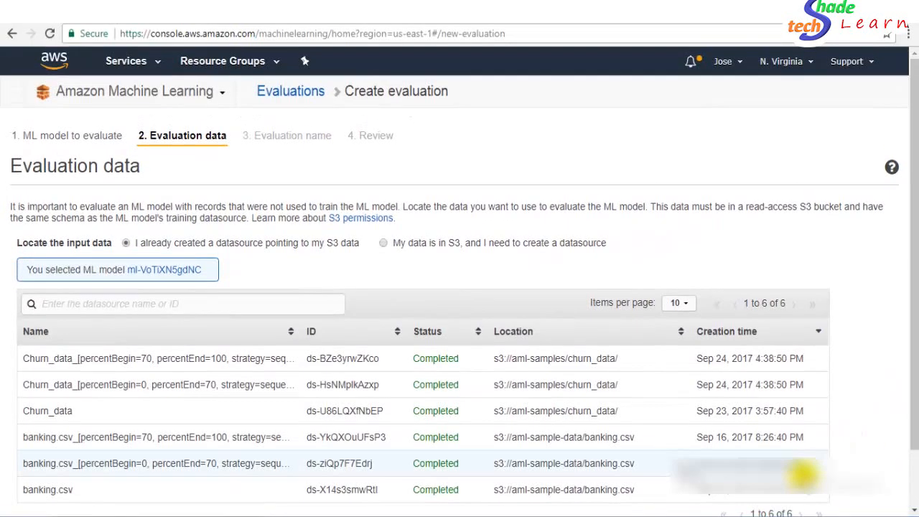
- Use the existing datasource "Churn_data_[percentBegin=70, percentEnd=100, strategy=sequential]" as the evaluation data and continue to the evaluation name
{"action": "left_click_drag", "start_coordinate": [910, 369], "coordinate": [913, 387]}
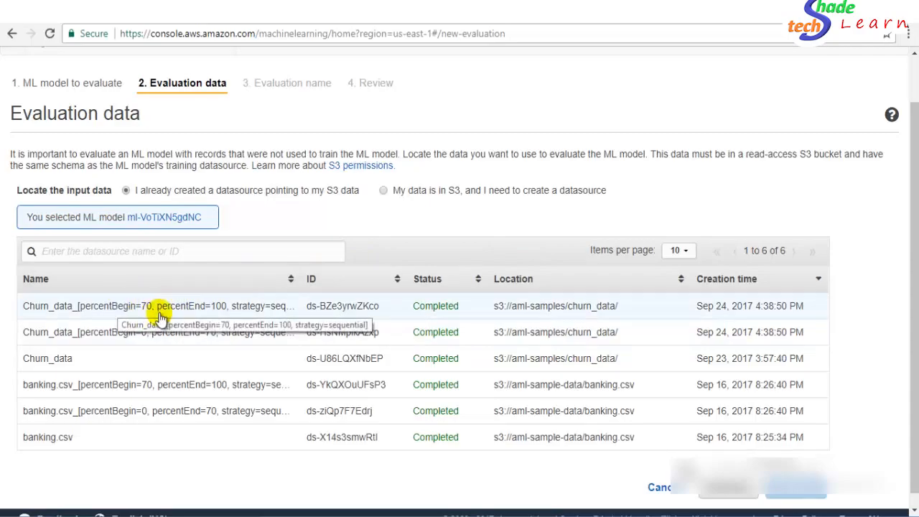
{"action": "left_click", "coordinate": [215, 314]}
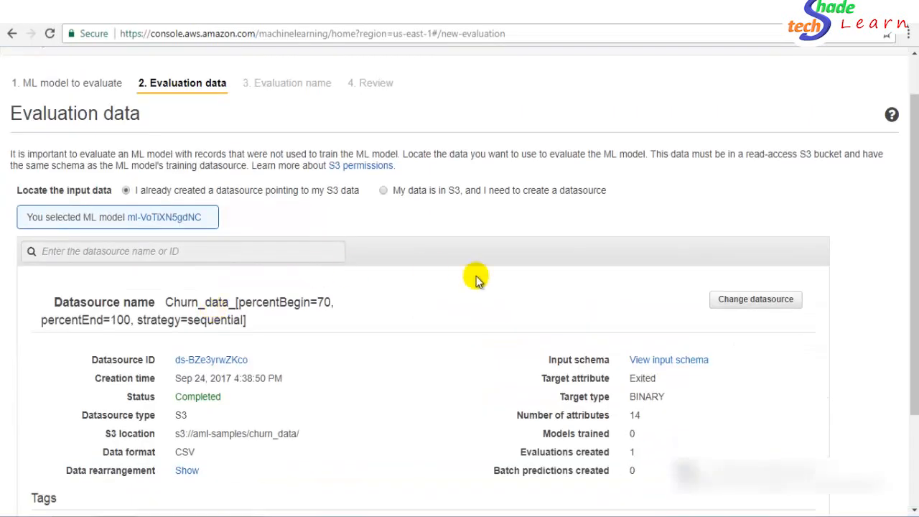
{"action": "scroll", "coordinate": [915, 295], "scroll_direction": "down", "scroll_amount": 2}
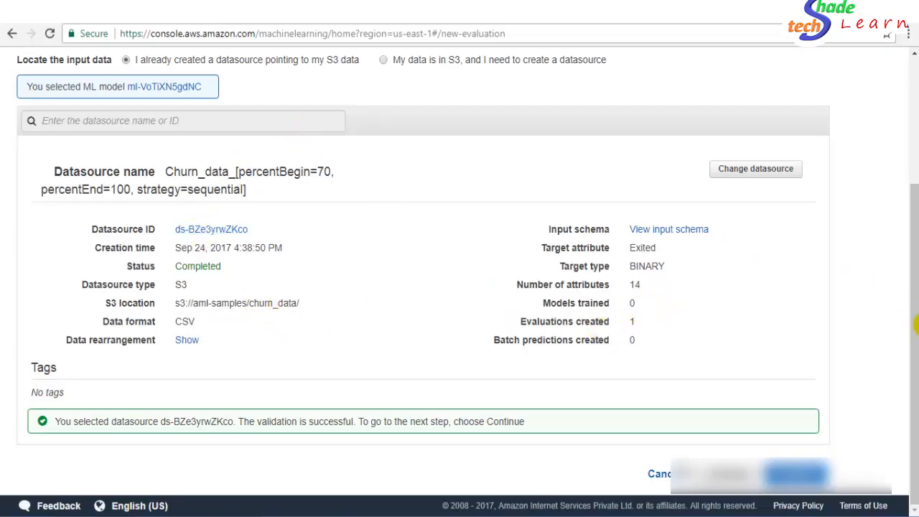
{"action": "left_click_drag", "start_coordinate": [915, 237], "coordinate": [915, 265]}
{"action": "left_click", "coordinate": [814, 471]}
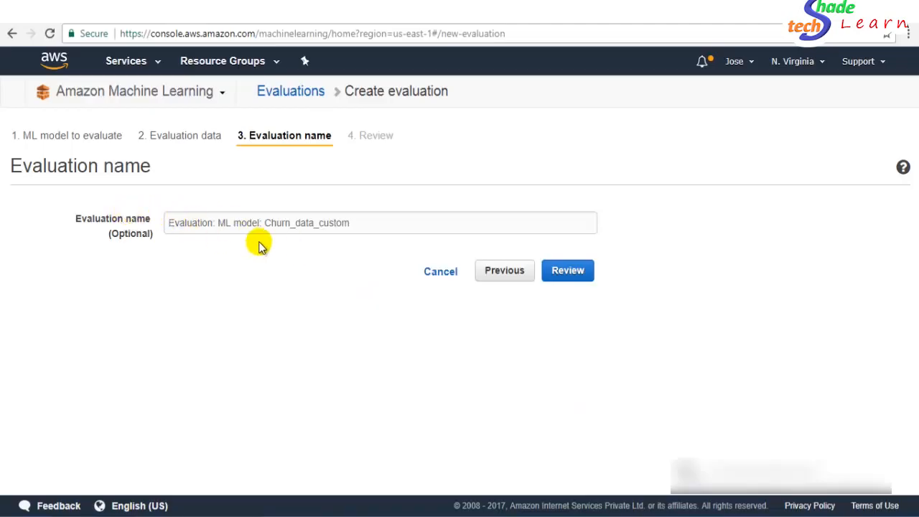
- Keep the default evaluation name "Evaluation: ML model: Churn_data_custom" and proceed to the review
{"action": "left_click", "coordinate": [370, 225]}
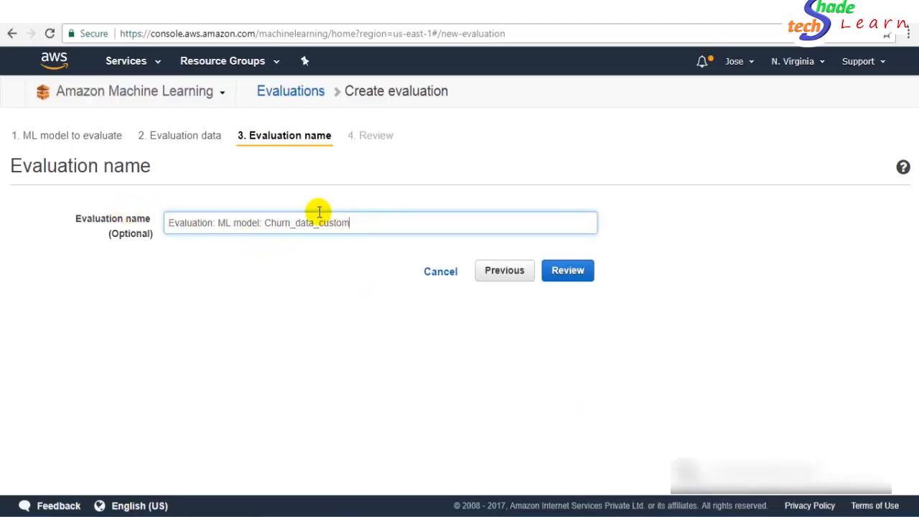
{"action": "left_click", "coordinate": [319, 222]}
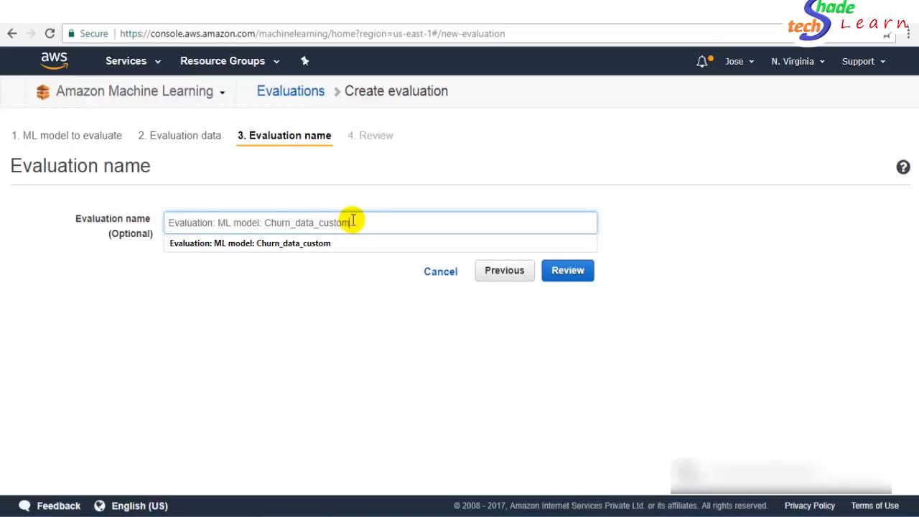
{"action": "left_click", "coordinate": [349, 329]}
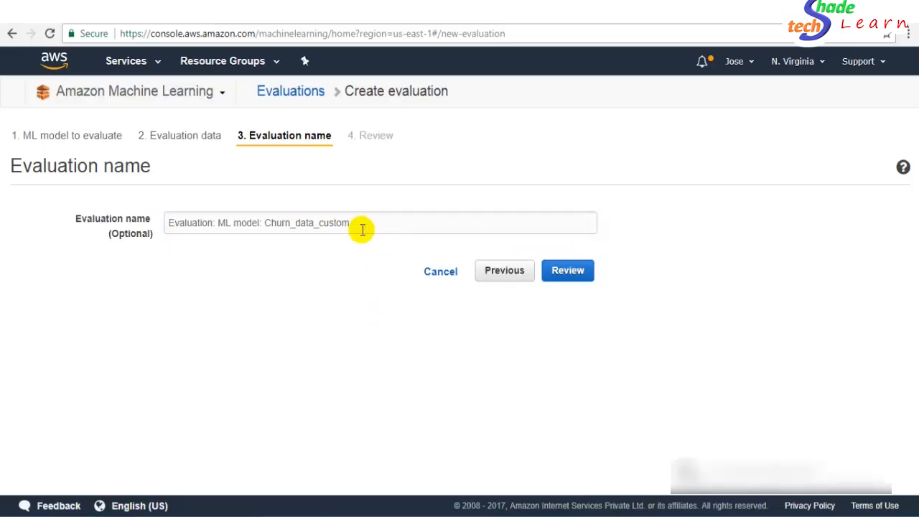
{"action": "left_click", "coordinate": [546, 273]}
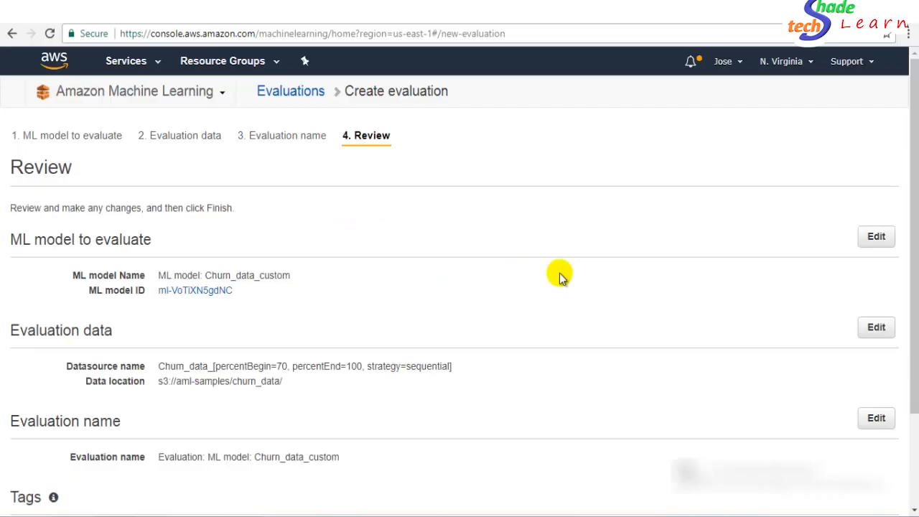
- Check the model, datasource and name in the review, and create the evaluation
{"action": "scroll", "coordinate": [560, 275], "scroll_direction": "down", "scroll_amount": 1}
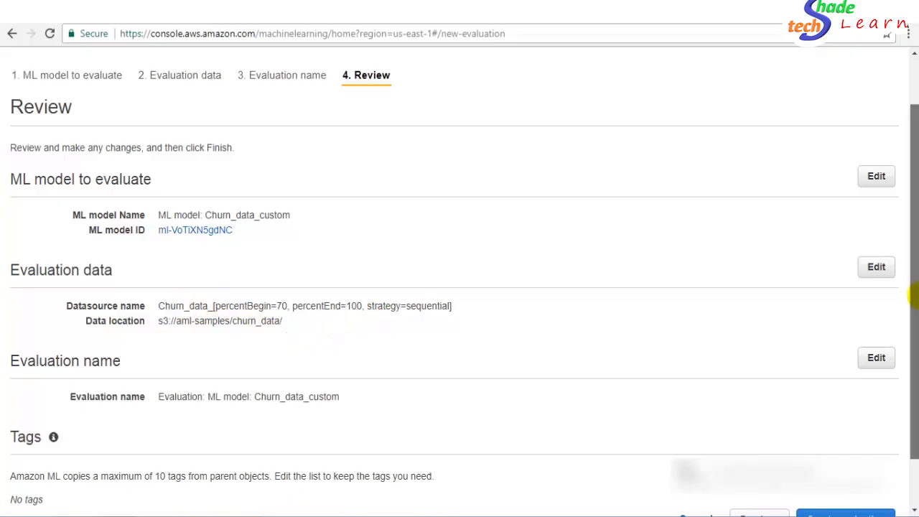
{"action": "left_click_drag", "start_coordinate": [914, 294], "coordinate": [914, 332]}
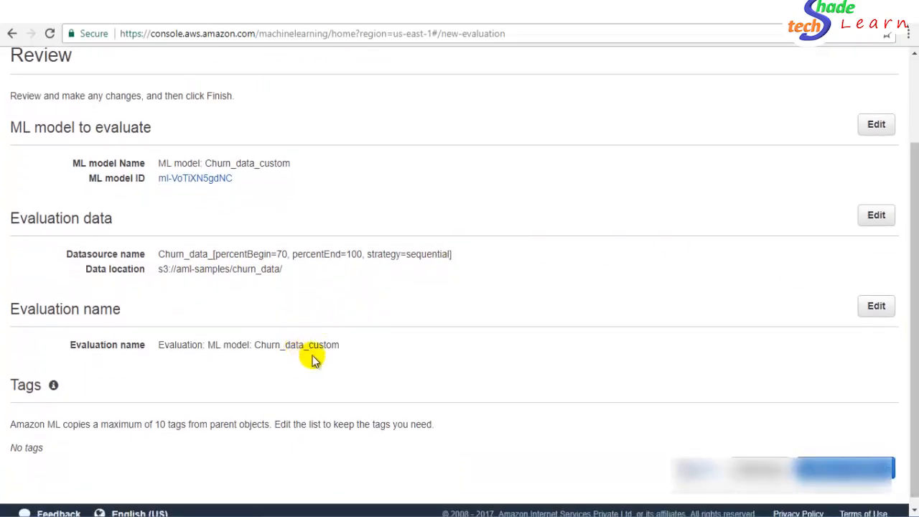
{"action": "left_click_drag", "start_coordinate": [913, 313], "coordinate": [913, 321]}
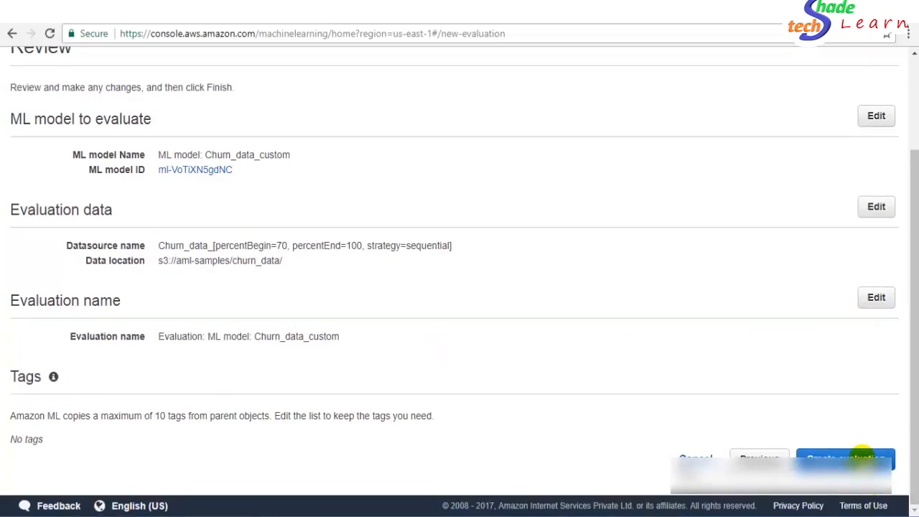
{"action": "left_click", "coordinate": [861, 458]}
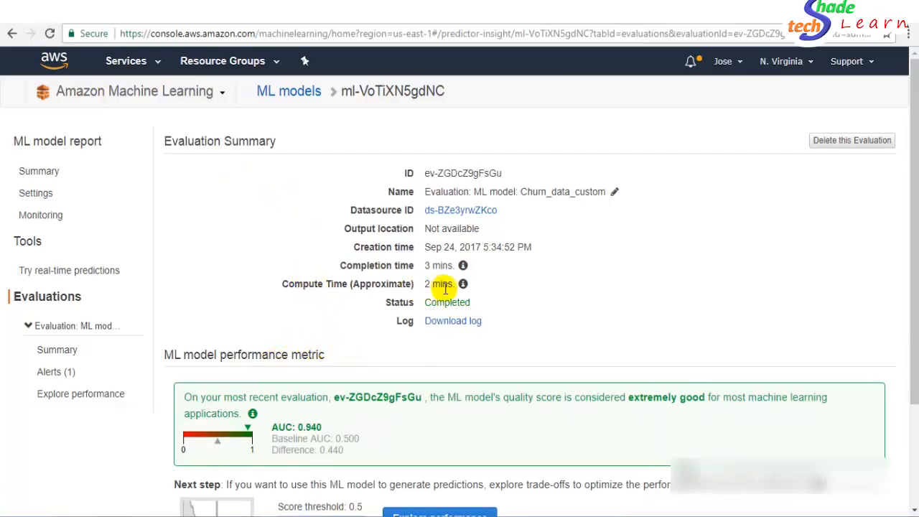
- Examine the evaluation summary, including its compute time, AUC performance metric and score threshold
{"action": "mouse_move", "coordinate": [462, 285]}
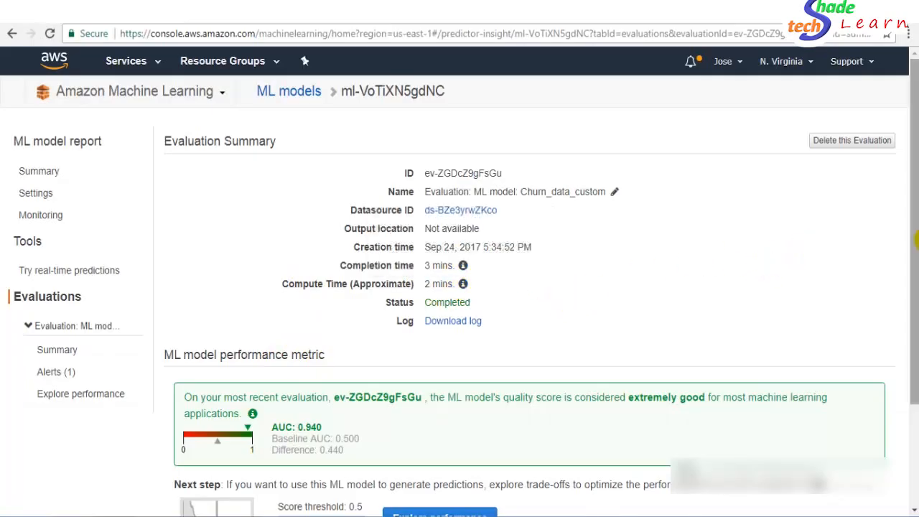
{"action": "left_click_drag", "start_coordinate": [916, 241], "coordinate": [912, 303]}
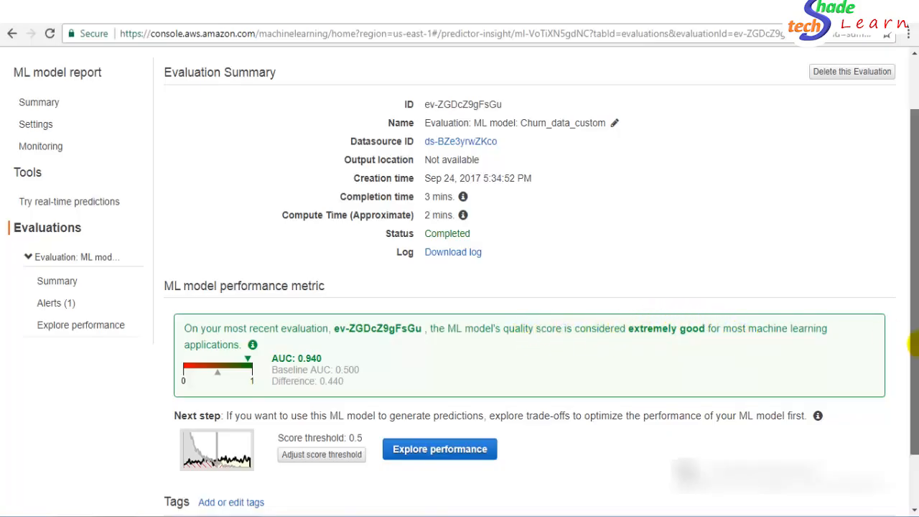
{"action": "left_click_drag", "start_coordinate": [914, 344], "coordinate": [916, 379]}
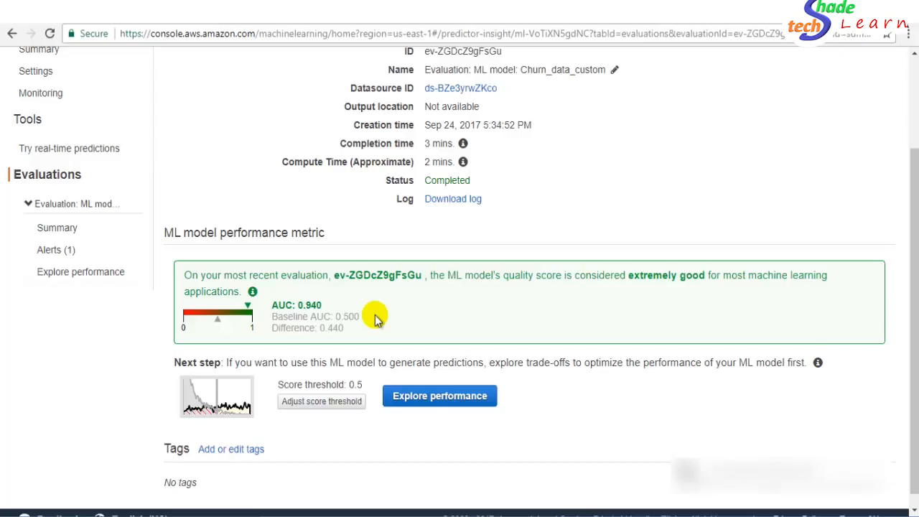
{"action": "left_click_drag", "start_coordinate": [914, 381], "coordinate": [913, 352]}
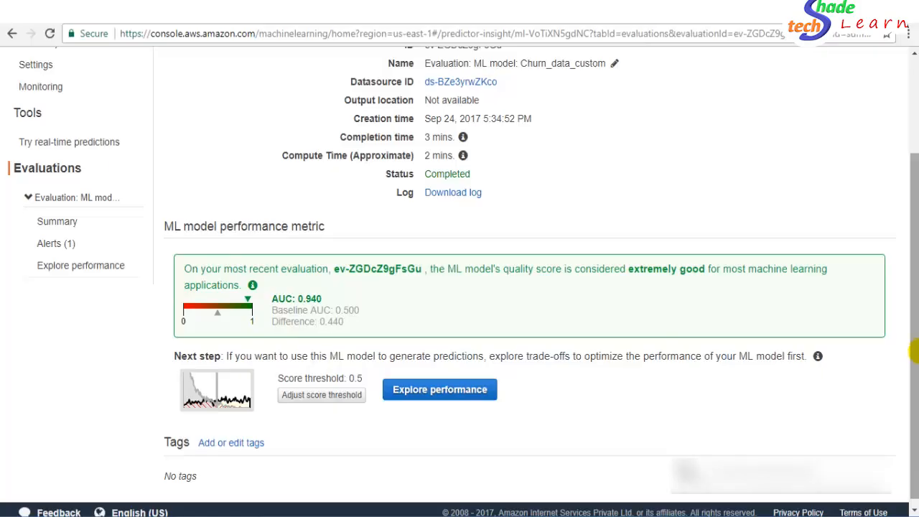
{"action": "left_click_drag", "start_coordinate": [915, 352], "coordinate": [915, 399]}
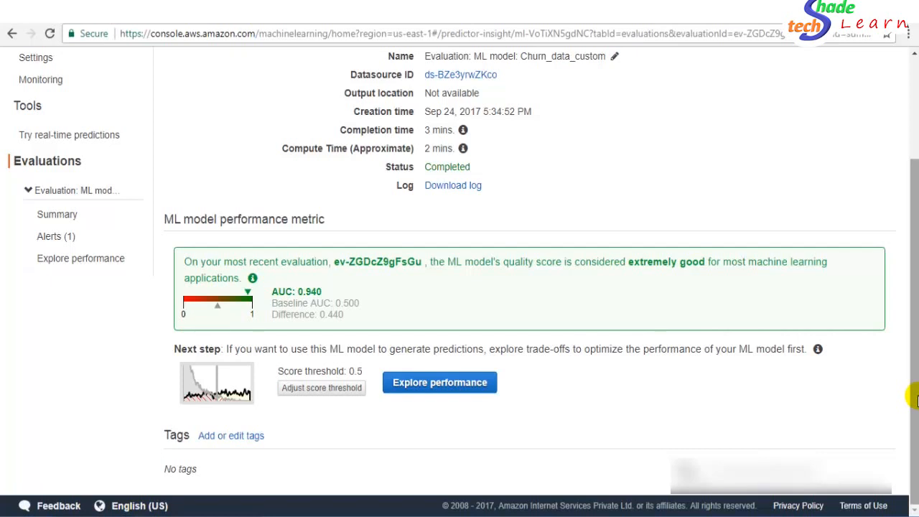
{"action": "left_click_drag", "start_coordinate": [916, 402], "coordinate": [914, 453]}
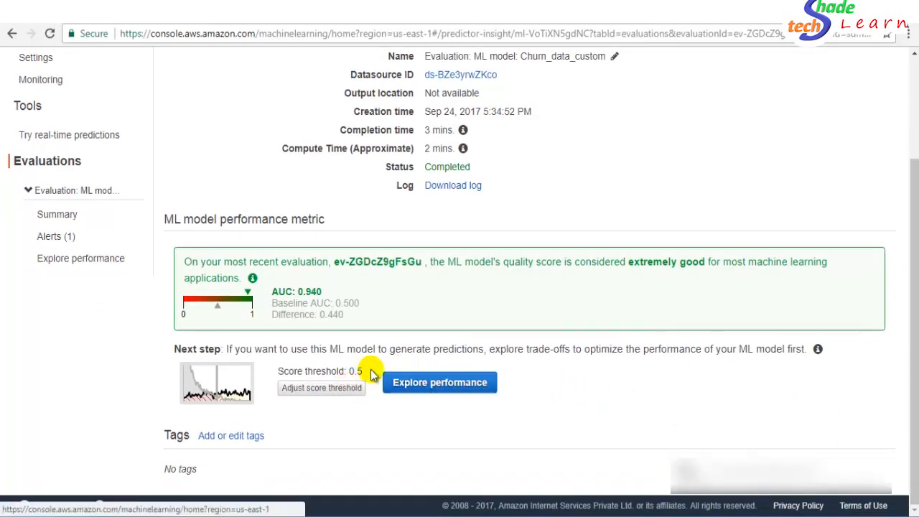
- Open the score threshold adjustment and examine the prediction distribution chart, correct and error counts, and advanced metrics
{"action": "left_click", "coordinate": [338, 388]}
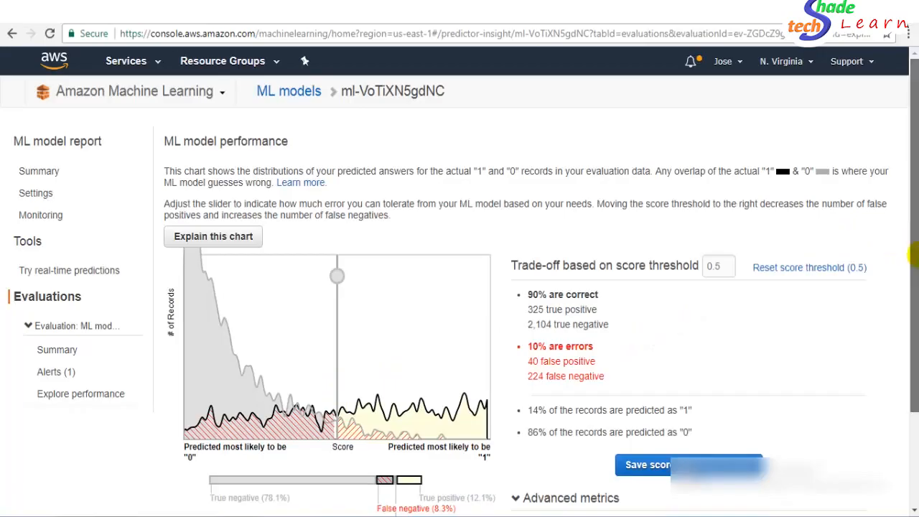
{"action": "left_click_drag", "start_coordinate": [913, 254], "coordinate": [916, 337]}
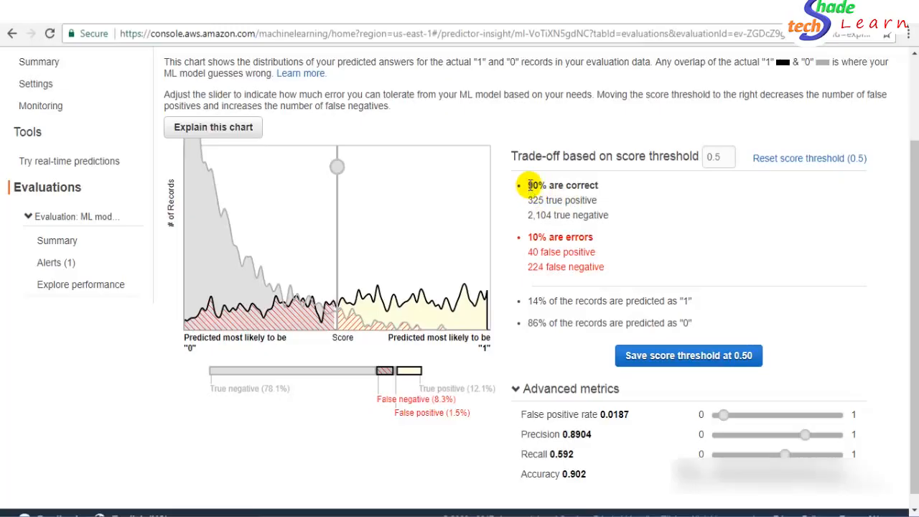
{"action": "left_click_drag", "start_coordinate": [529, 185], "coordinate": [597, 180]}
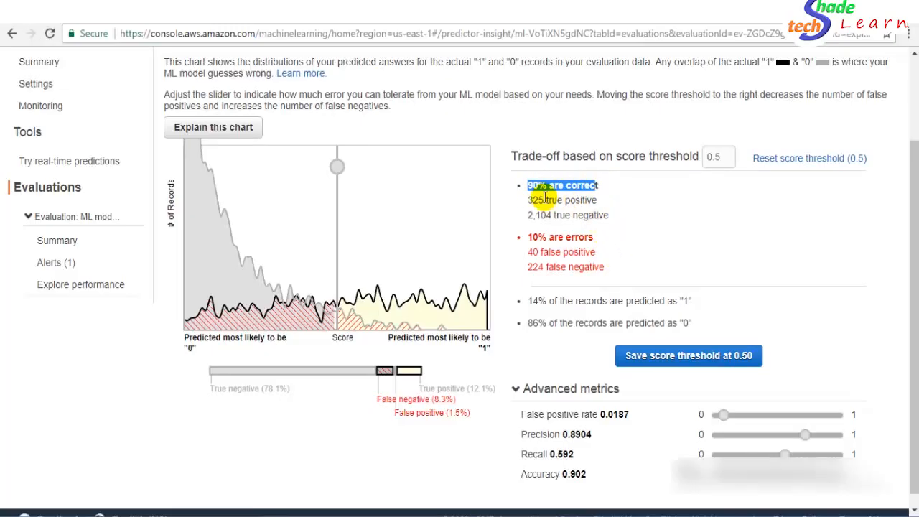
{"action": "left_click_drag", "start_coordinate": [527, 200], "coordinate": [590, 210]}
{"action": "left_click", "coordinate": [594, 214]}
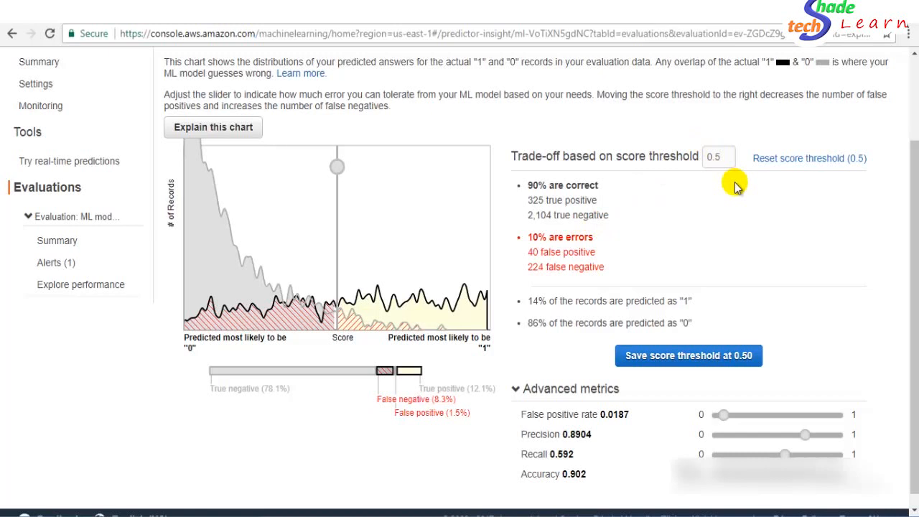
{"action": "left_click_drag", "start_coordinate": [911, 315], "coordinate": [911, 285]}
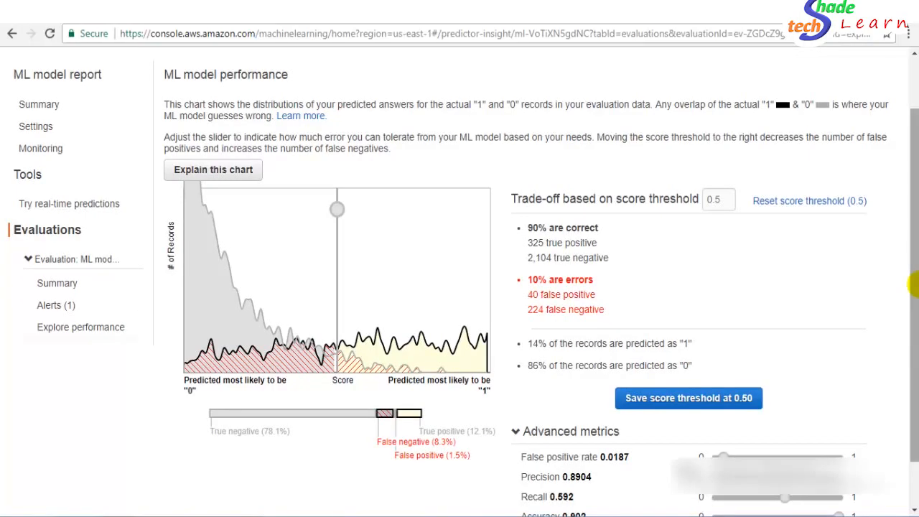
{"action": "left_click_drag", "start_coordinate": [913, 285], "coordinate": [915, 189]}
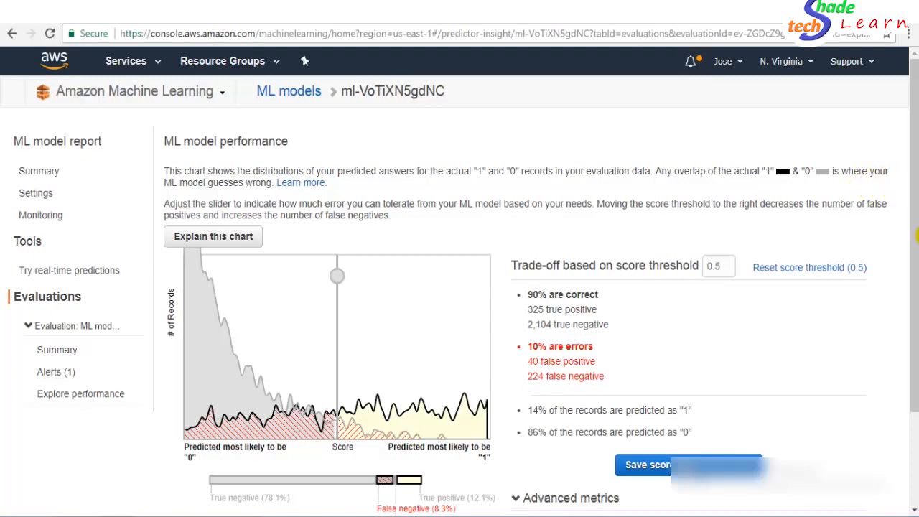
{"action": "scroll", "coordinate": [915, 337], "scroll_direction": "down", "scroll_amount": 2}
{"action": "scroll", "coordinate": [914, 252], "scroll_direction": "up", "scroll_amount": 2}
- Go to the batch predictions list in Amazon Machine Learning and start creating a new batch prediction
{"action": "left_click", "coordinate": [222, 97]}
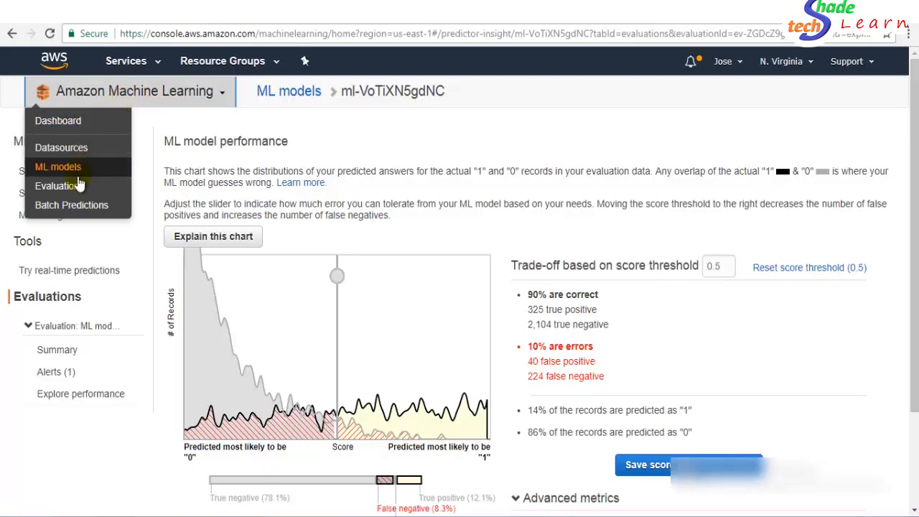
{"action": "left_click", "coordinate": [72, 206]}
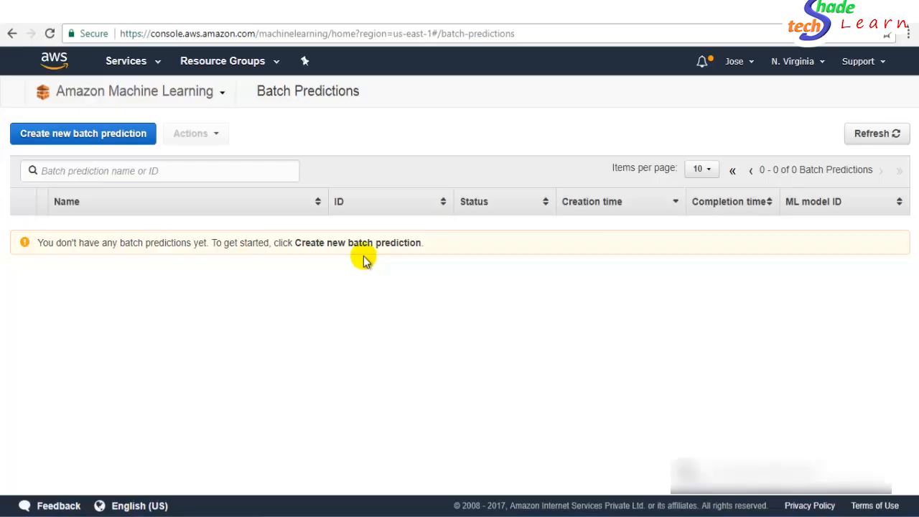
{"action": "left_click", "coordinate": [101, 143]}
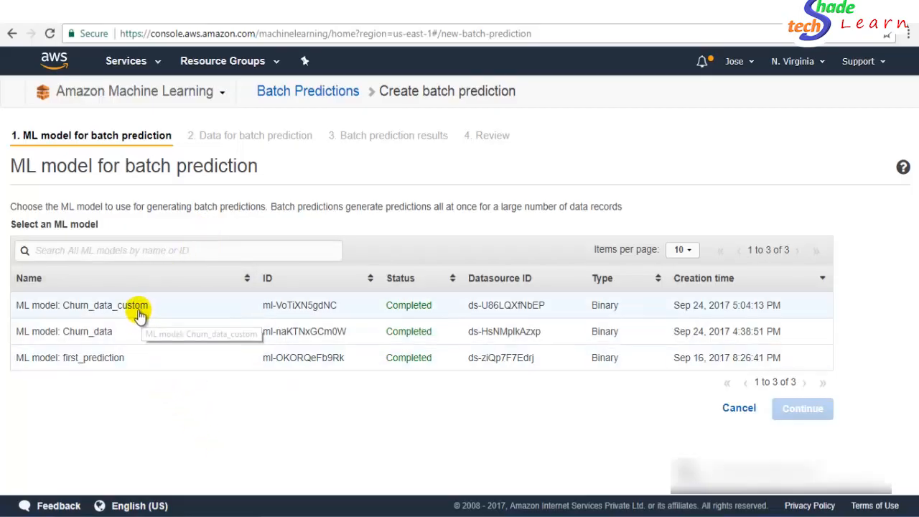
- Select the Churn_data_custom model for the batch prediction, check its details, and continue to the data selection
{"action": "left_click", "coordinate": [103, 307]}
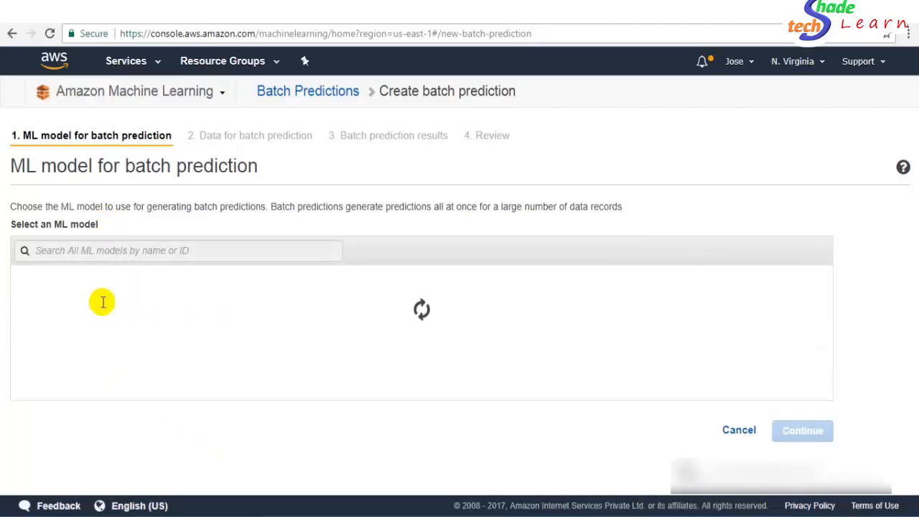
{"action": "left_click_drag", "start_coordinate": [908, 307], "coordinate": [910, 349]}
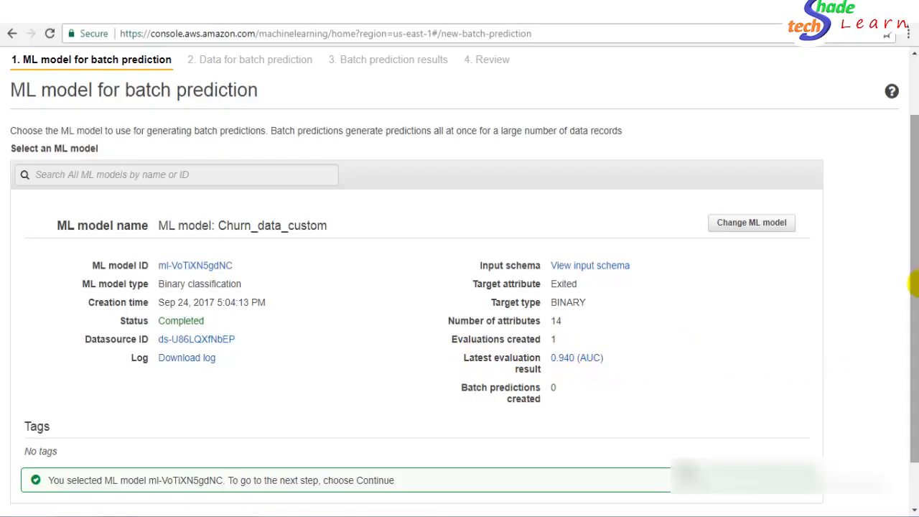
{"action": "left_click_drag", "start_coordinate": [914, 277], "coordinate": [913, 229]}
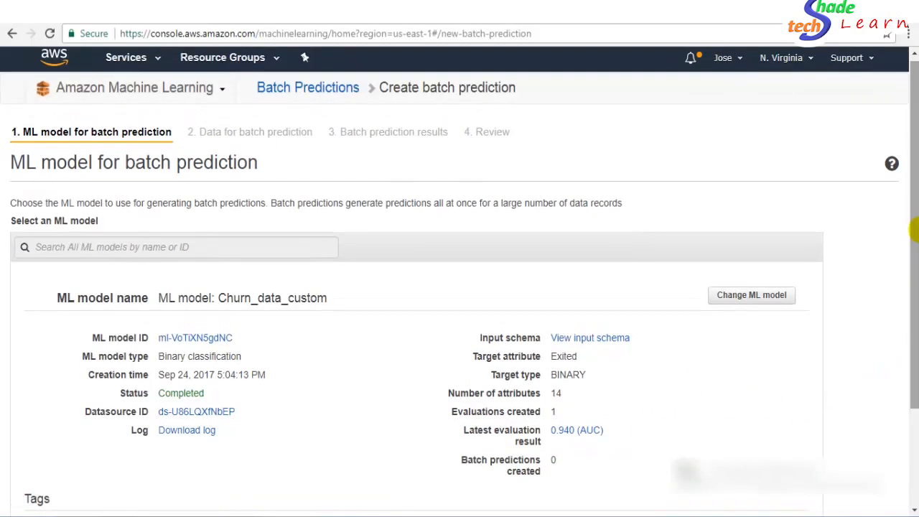
{"action": "left_click_drag", "start_coordinate": [914, 230], "coordinate": [902, 335]}
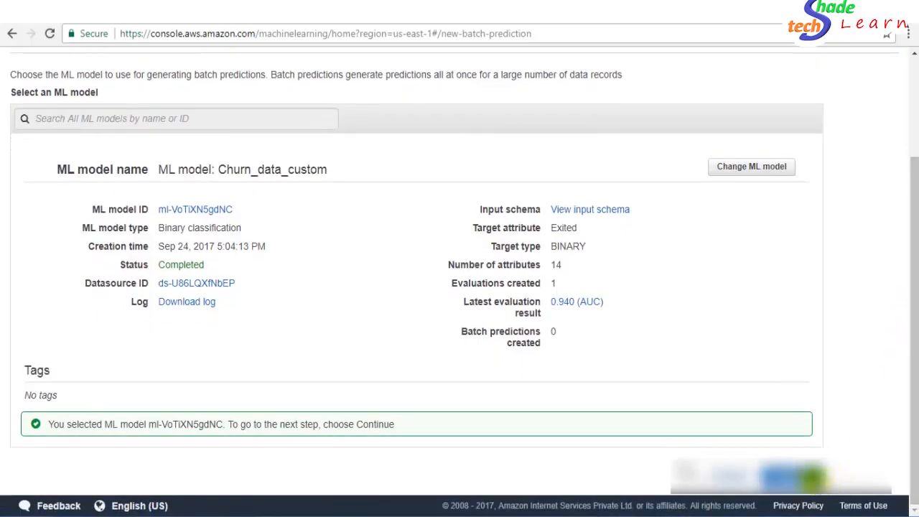
{"action": "left_click", "coordinate": [802, 477]}
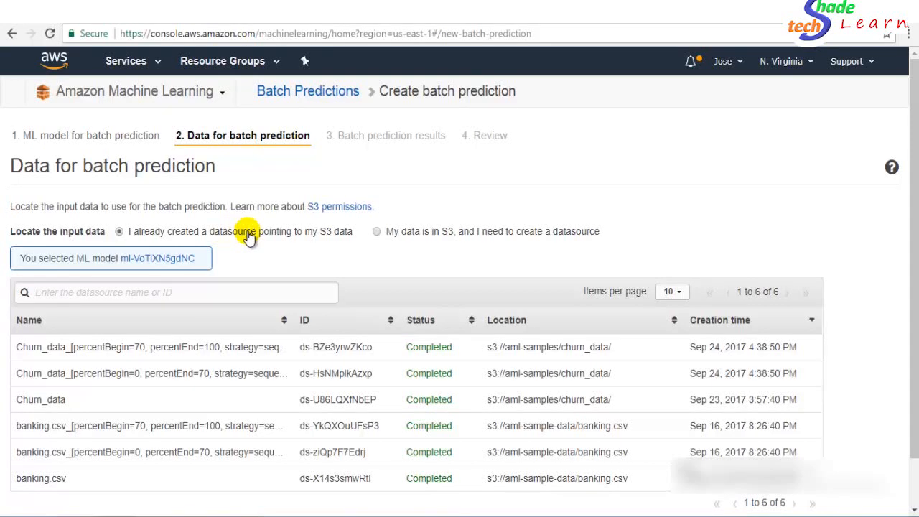
- Choose to create a new datasource from data in S3 and name it Batch_prediction_1
{"action": "left_click", "coordinate": [377, 232]}
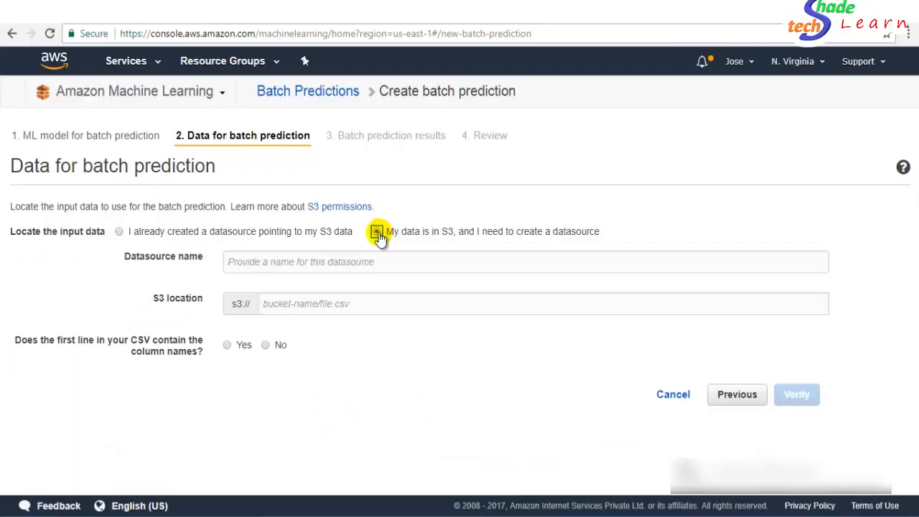
{"action": "left_click", "coordinate": [343, 260]}
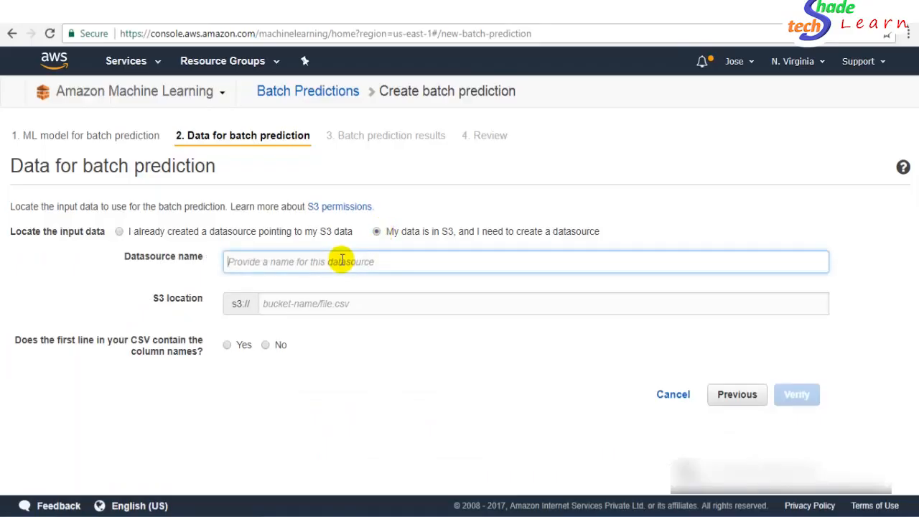
{"action": "type", "text": "Batch"}
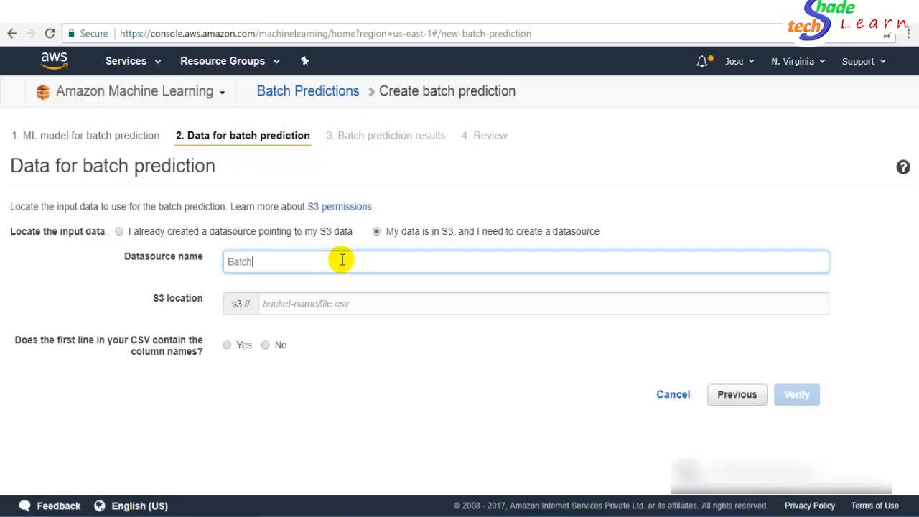
{"action": "type", "text": "_prediction_1"}
- Look up the prediction file in the aml-samples S3 bucket and set the datasource's S3 location to aml-samples/prediction data.csv
{"action": "left_click", "coordinate": [325, 305]}
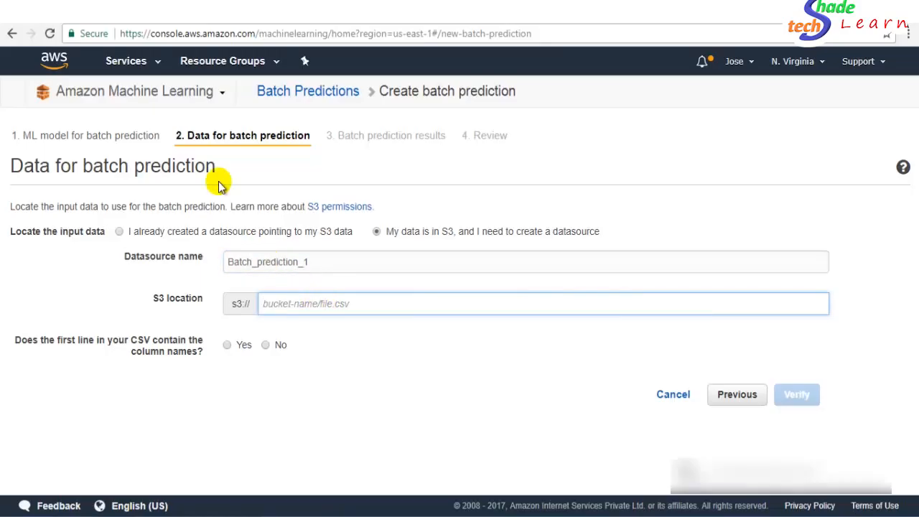
{"action": "left_click", "coordinate": [204, 10]}
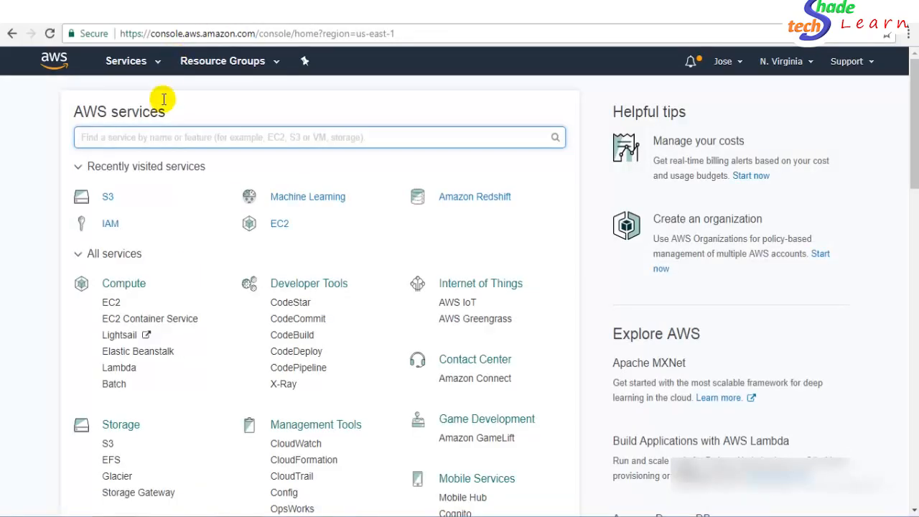
{"action": "left_click", "coordinate": [108, 195]}
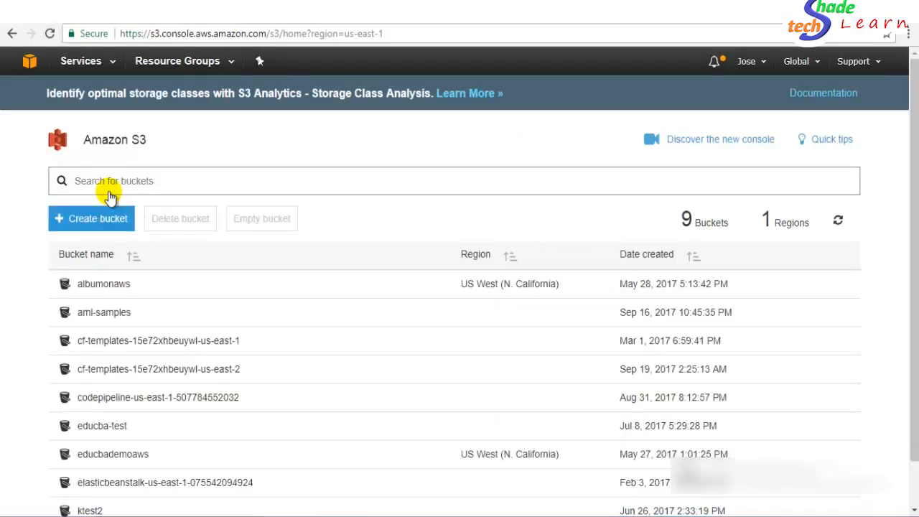
{"action": "left_click", "coordinate": [107, 312]}
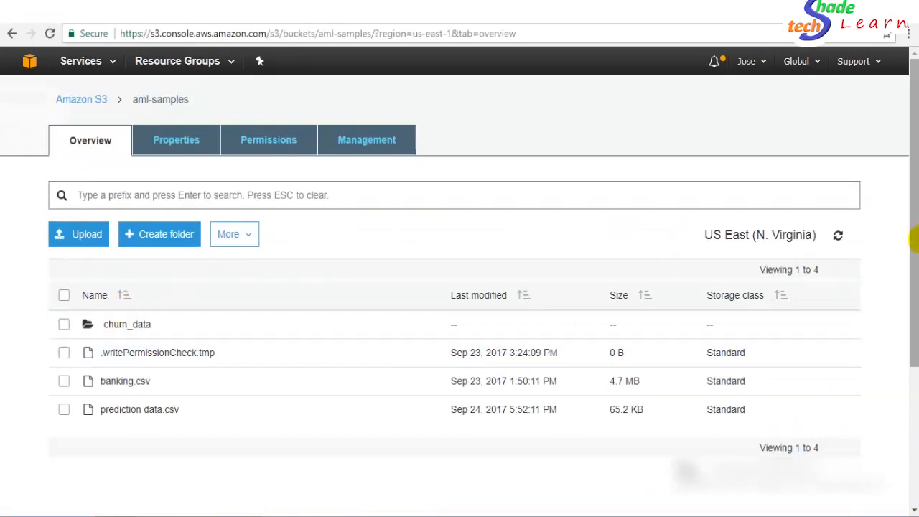
{"action": "scroll", "coordinate": [913, 270], "scroll_direction": "down", "scroll_amount": 2}
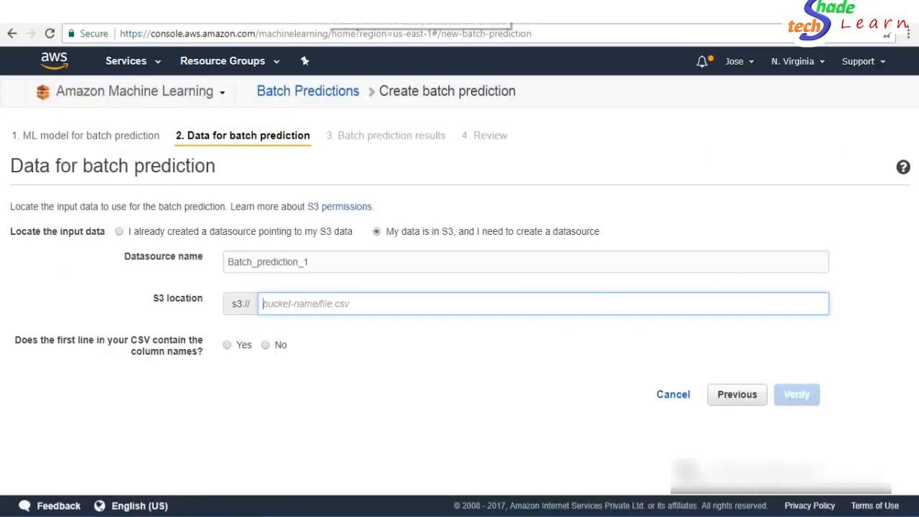
{"action": "type", "text": "am"}
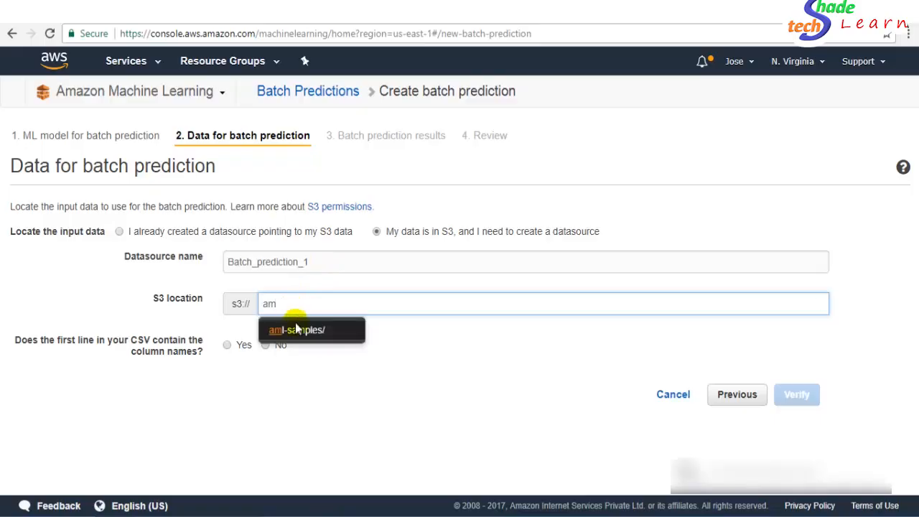
{"action": "left_click", "coordinate": [298, 333]}
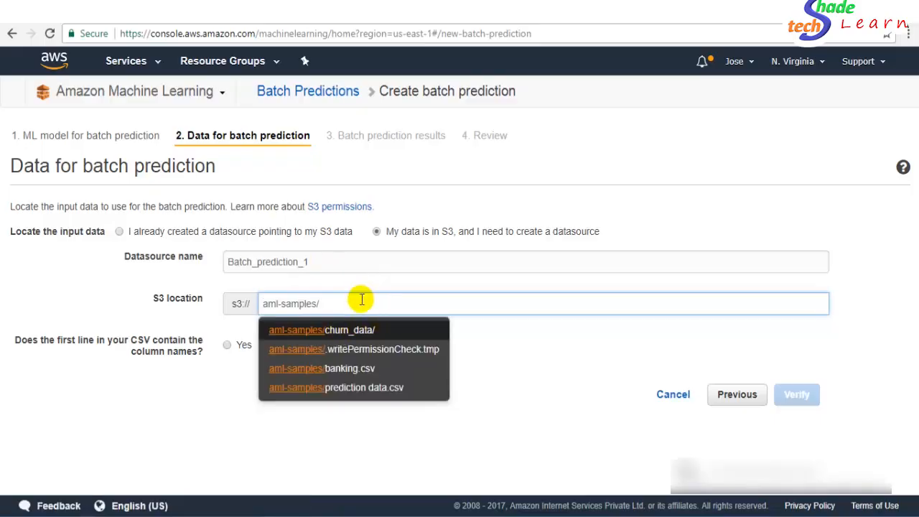
{"action": "left_click", "coordinate": [353, 389]}
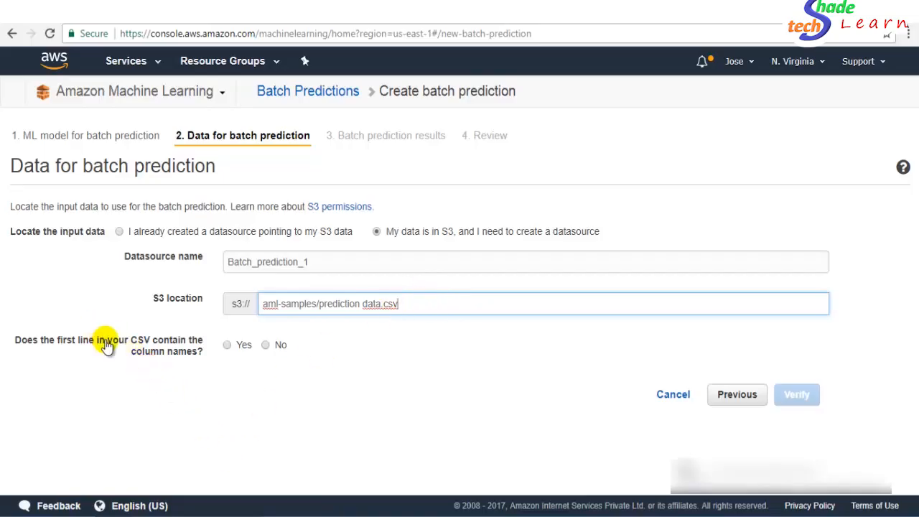
- Specify that the CSV's first line contains column names, and verify the datasource, granting Amazon ML read permission for the S3 location
{"action": "left_click", "coordinate": [228, 348]}
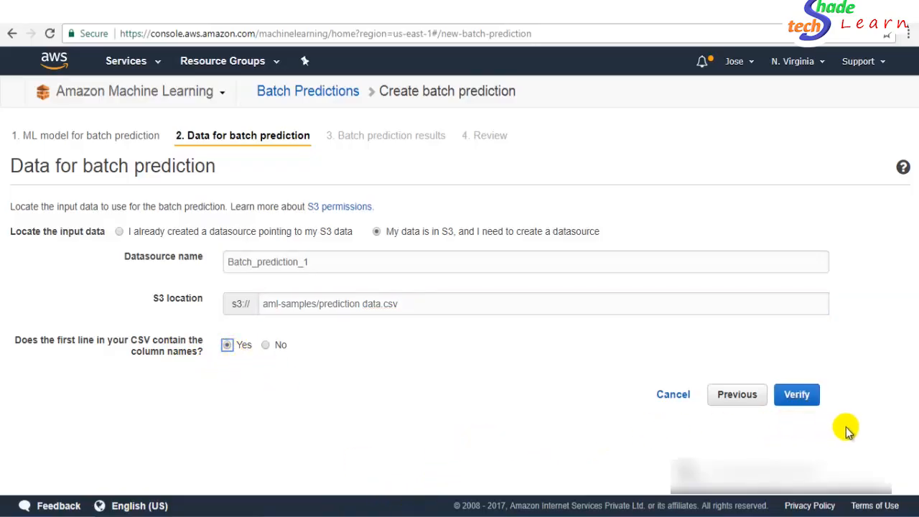
{"action": "left_click", "coordinate": [797, 394]}
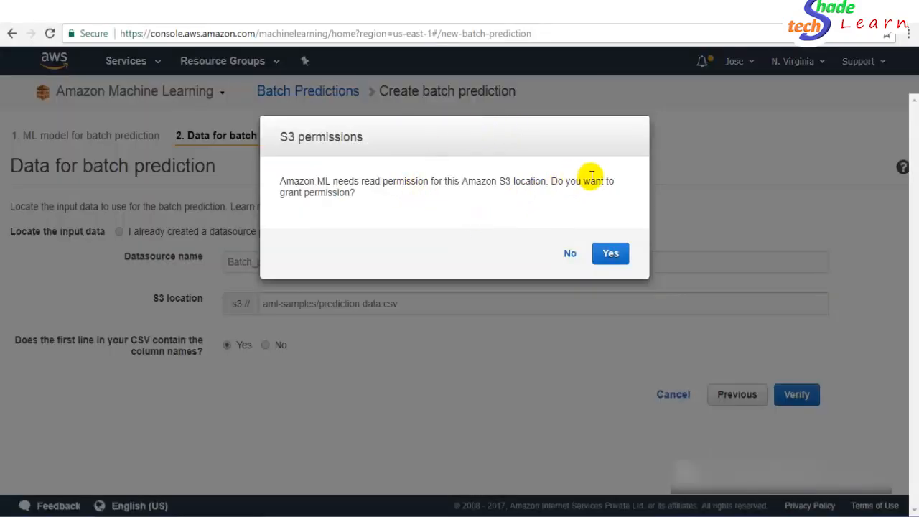
{"action": "left_click", "coordinate": [610, 257]}
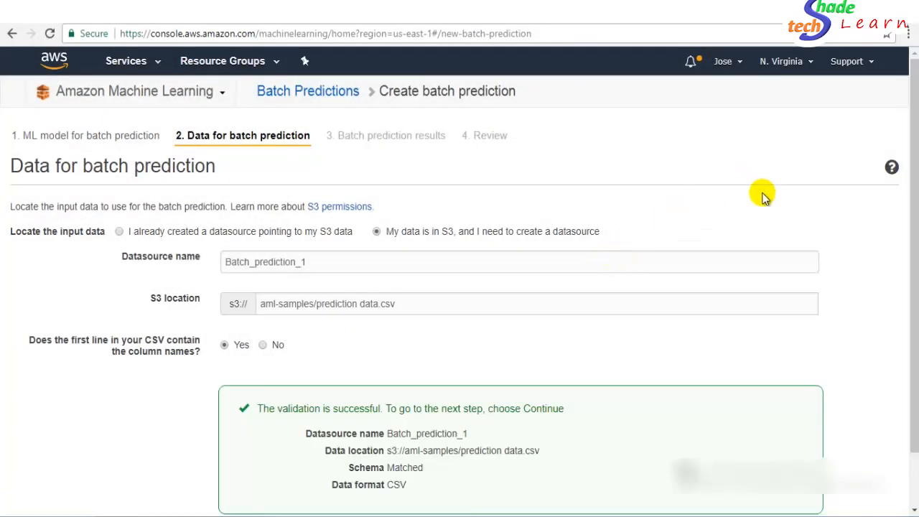
- Review the datasource validation details, including the schema match, and continue to the batch prediction results settings
{"action": "left_click_drag", "start_coordinate": [914, 289], "coordinate": [915, 330]}
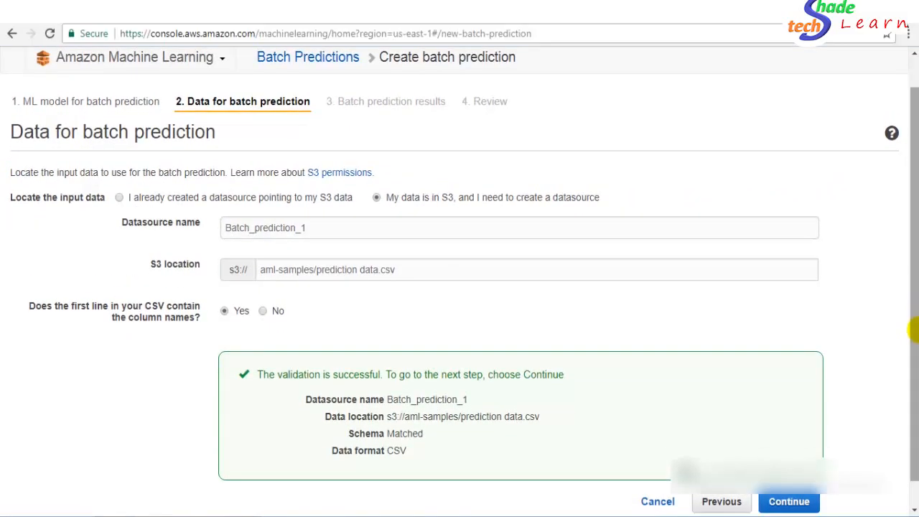
{"action": "left_click_drag", "start_coordinate": [914, 329], "coordinate": [914, 352]}
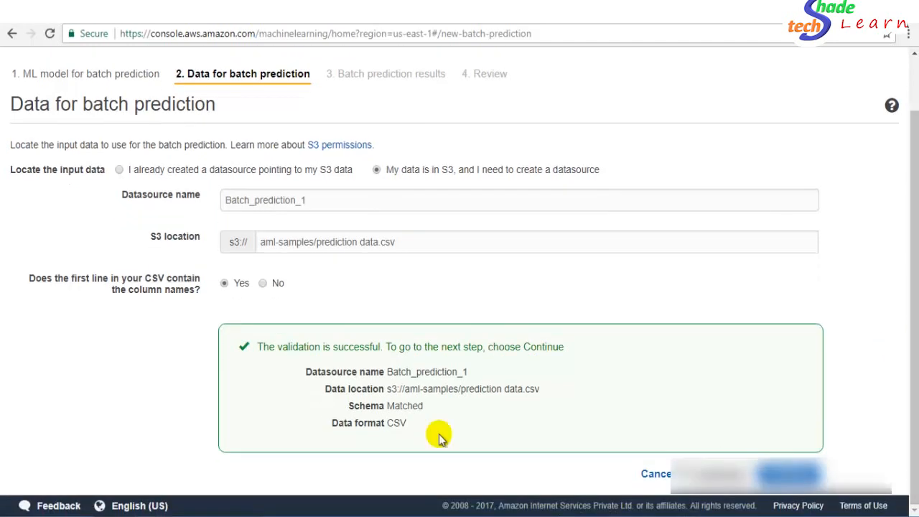
{"action": "left_click_drag", "start_coordinate": [422, 407], "coordinate": [396, 407]}
{"action": "left_click", "coordinate": [407, 407]}
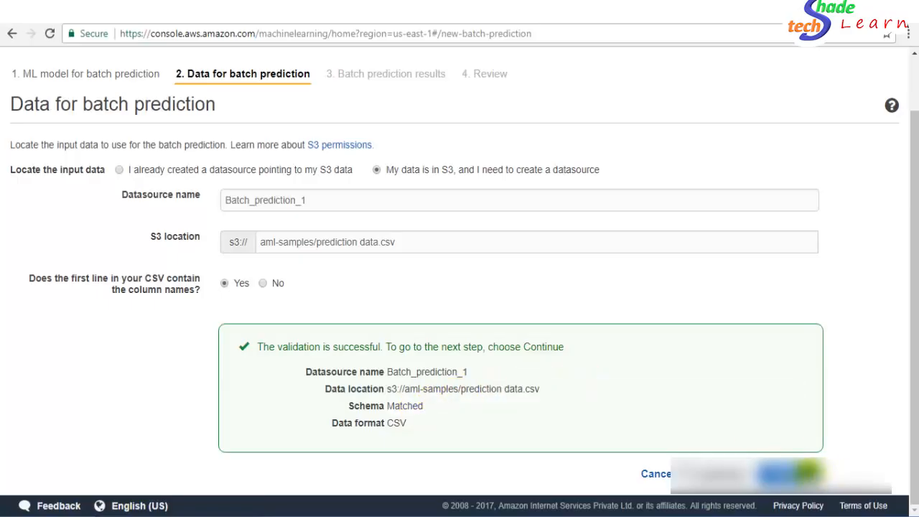
{"action": "left_click", "coordinate": [803, 471]}
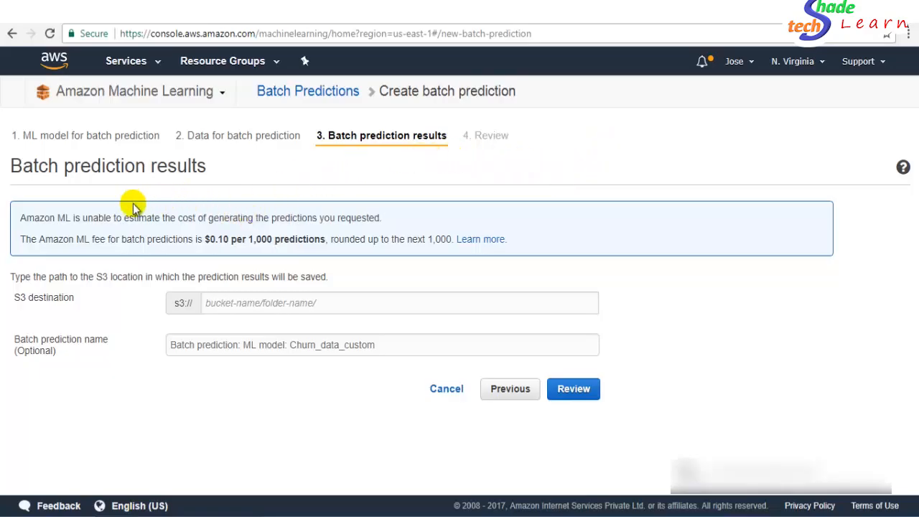
- Read the batch prediction cost notice and open the S3 destination for editing
{"action": "left_click_drag", "start_coordinate": [115, 217], "coordinate": [164, 217]}
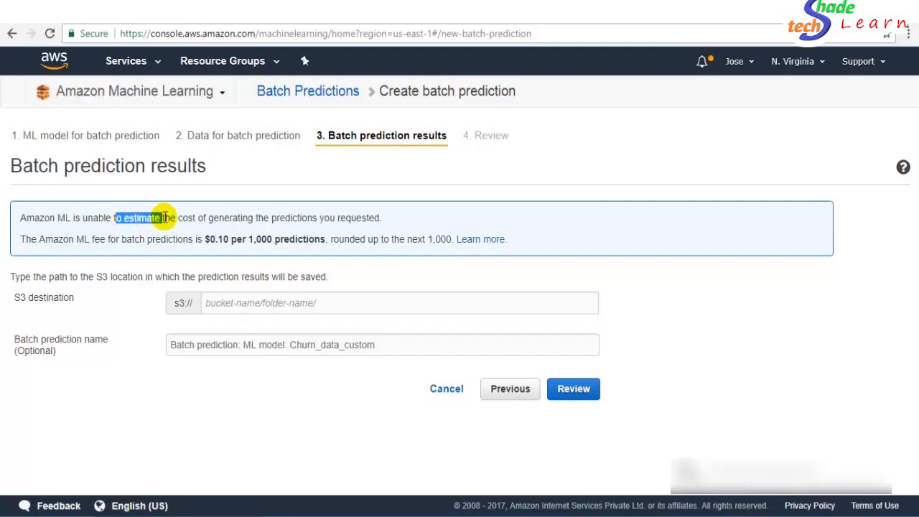
{"action": "left_click", "coordinate": [252, 226]}
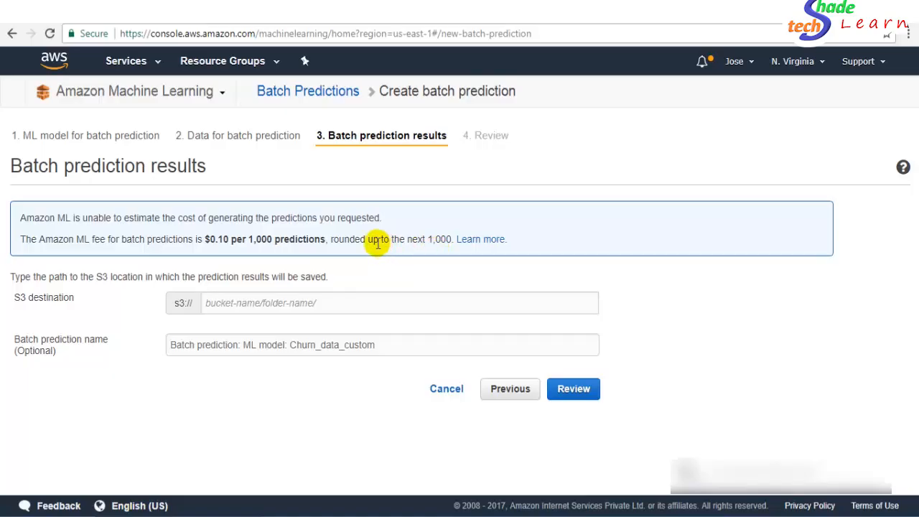
{"action": "left_click", "coordinate": [268, 300]}
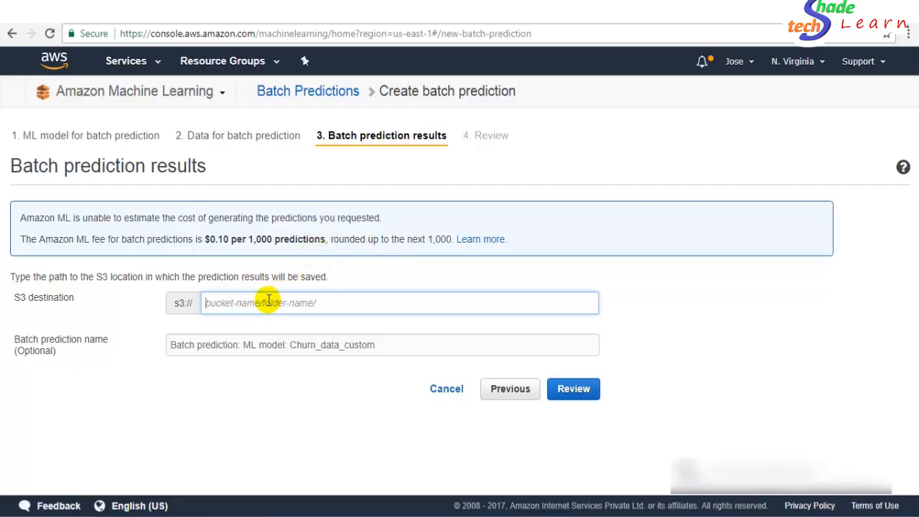